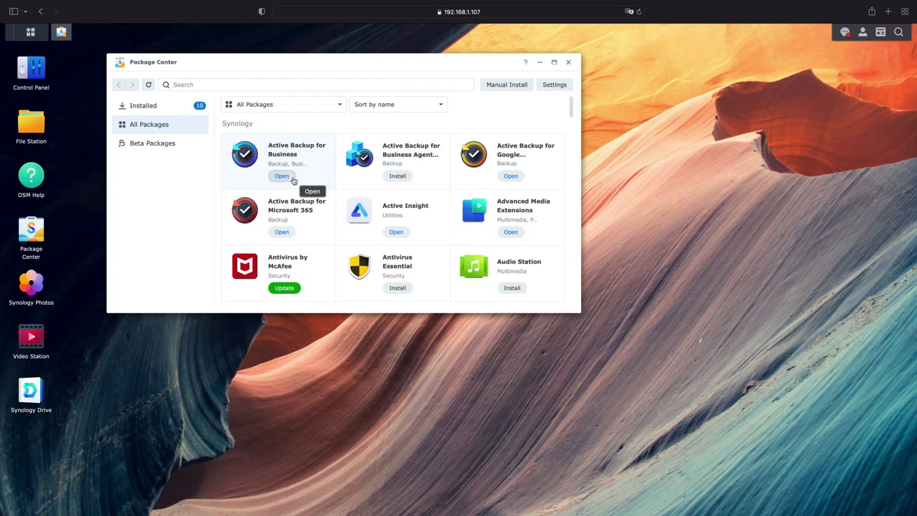
Open Active Backup for Business with Package Center minimised, and display its PC devices
click(292, 180)
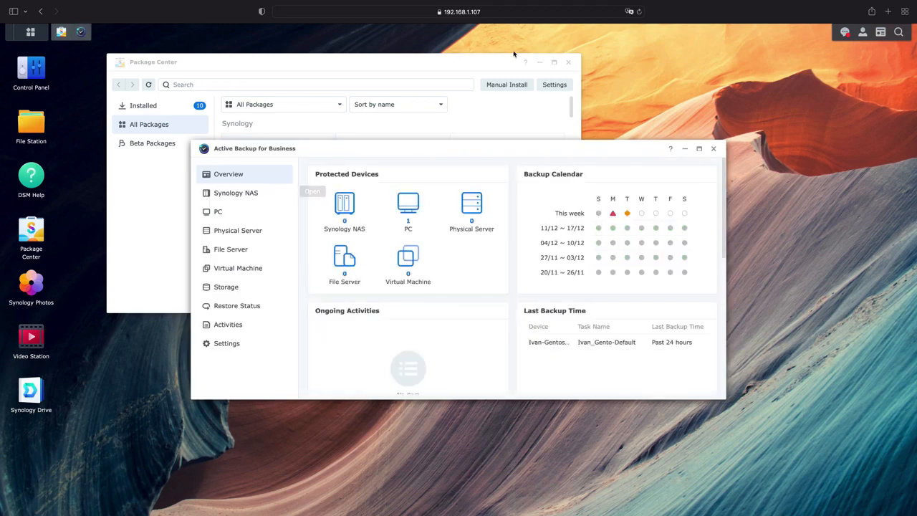
click(539, 63)
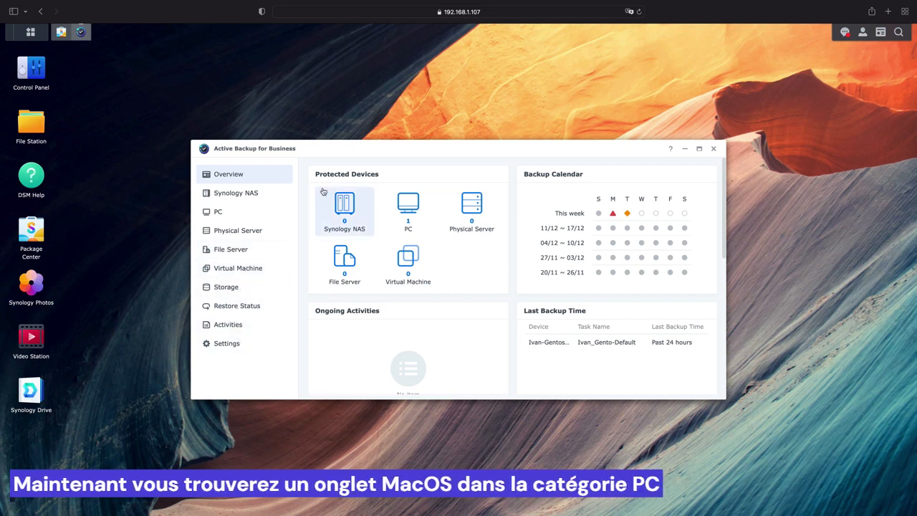
click(227, 212)
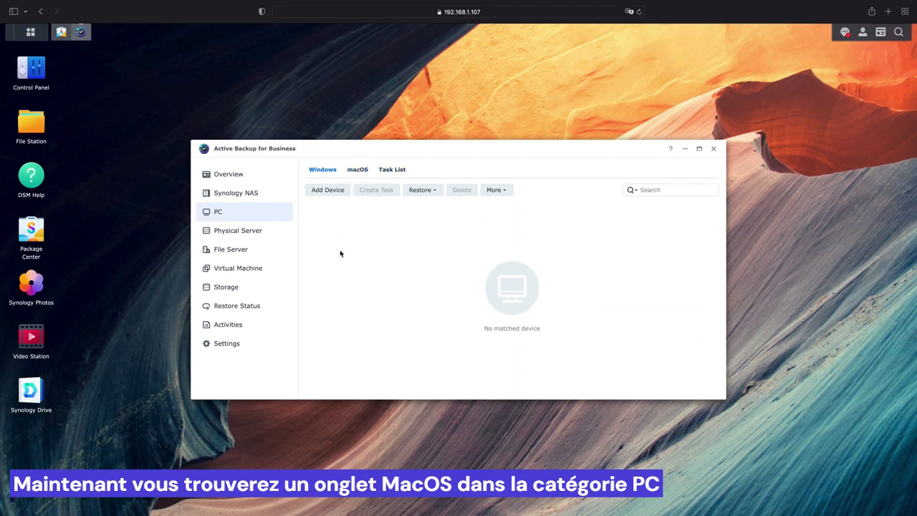
Open the default Mac backup template for editing from the Active Backup for Business settings
click(254, 346)
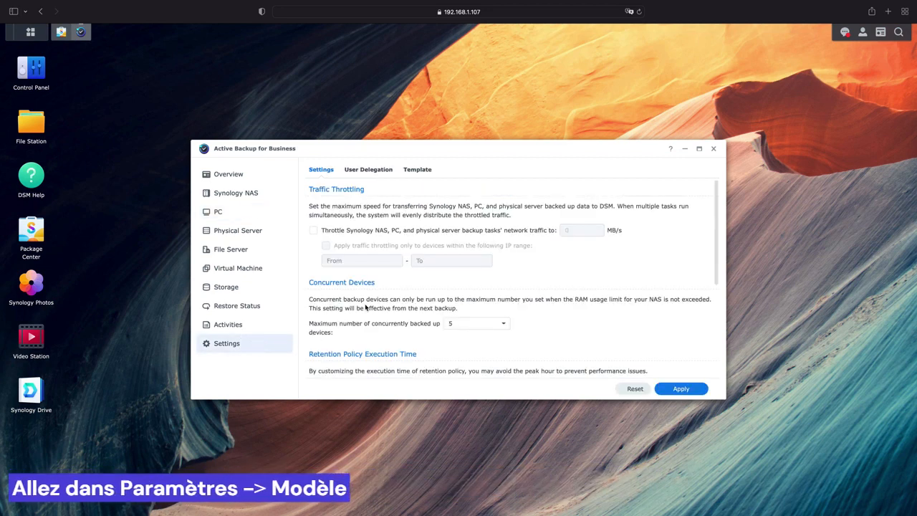
click(416, 171)
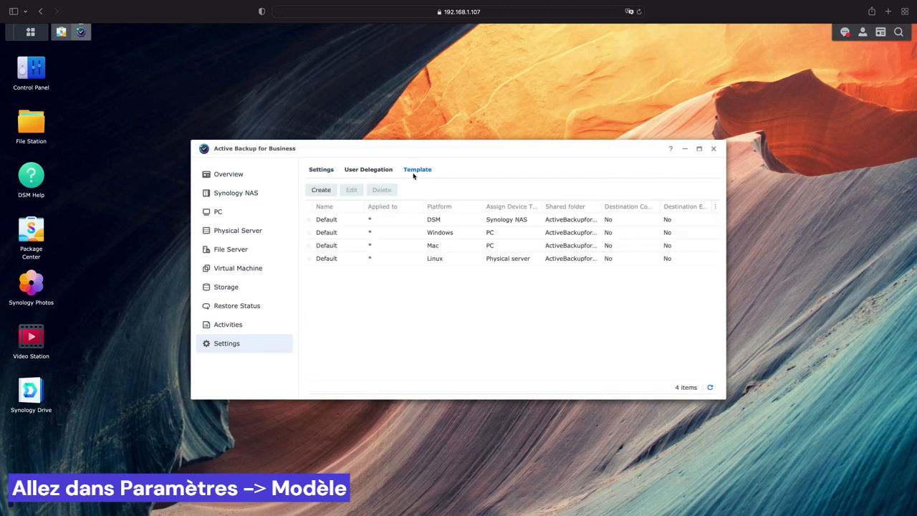
click(408, 246)
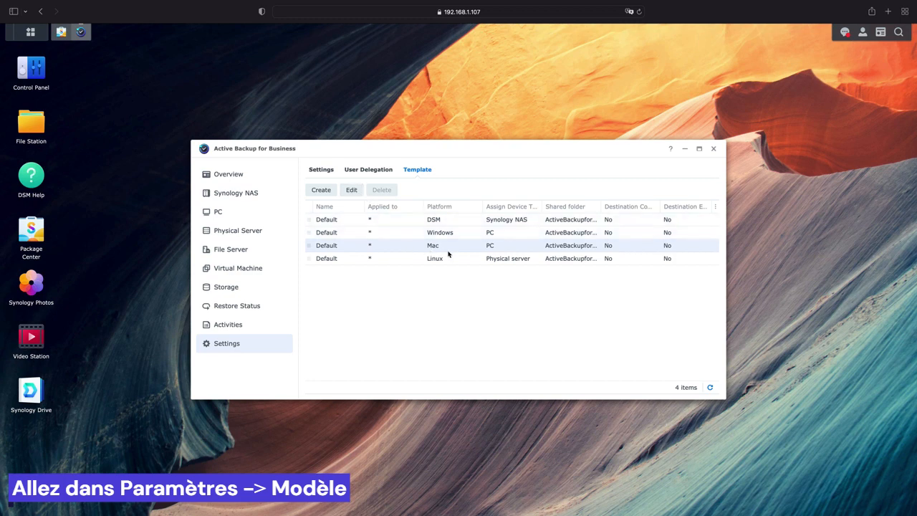
click(352, 190)
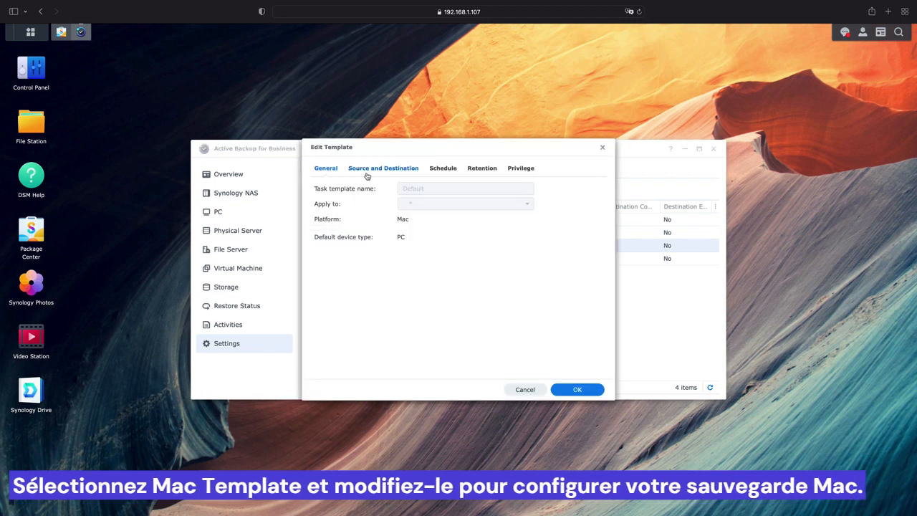
Review the Mac template's source and destination options and the days available for its scheduled backup
click(392, 170)
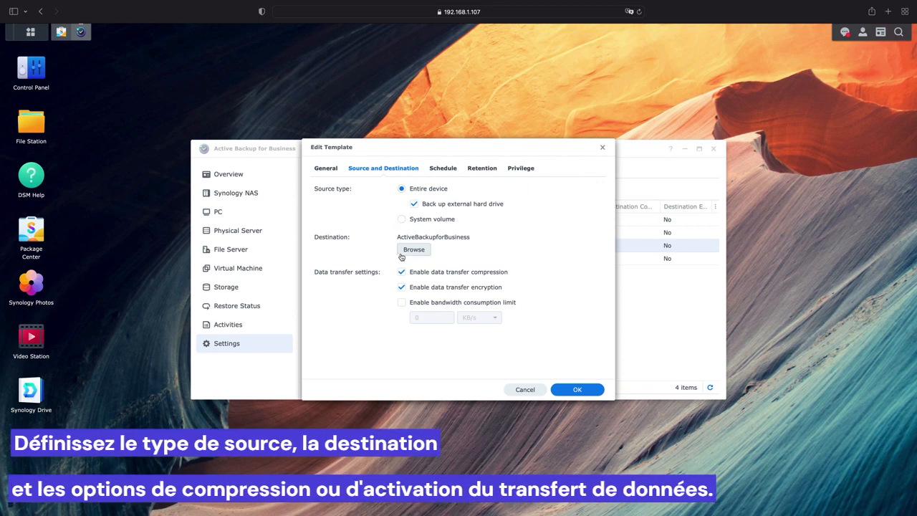
click(427, 169)
click(450, 250)
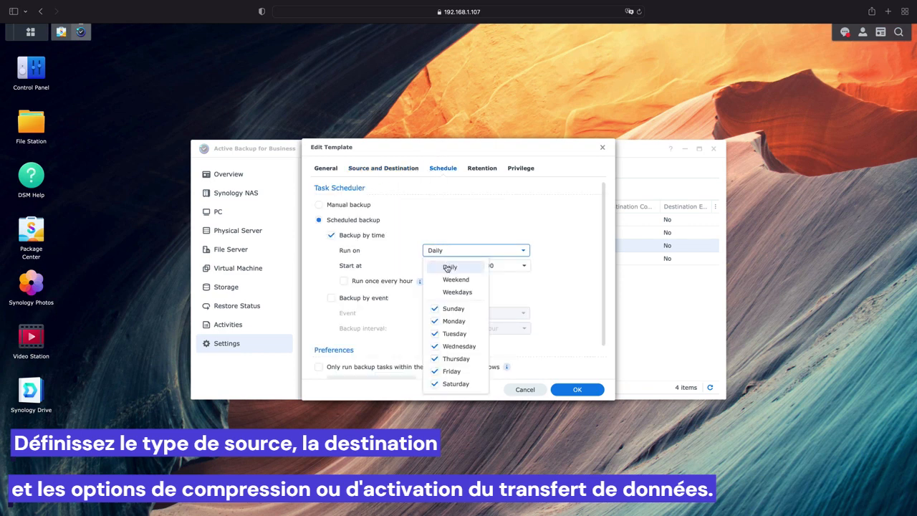
click(441, 309)
click(438, 309)
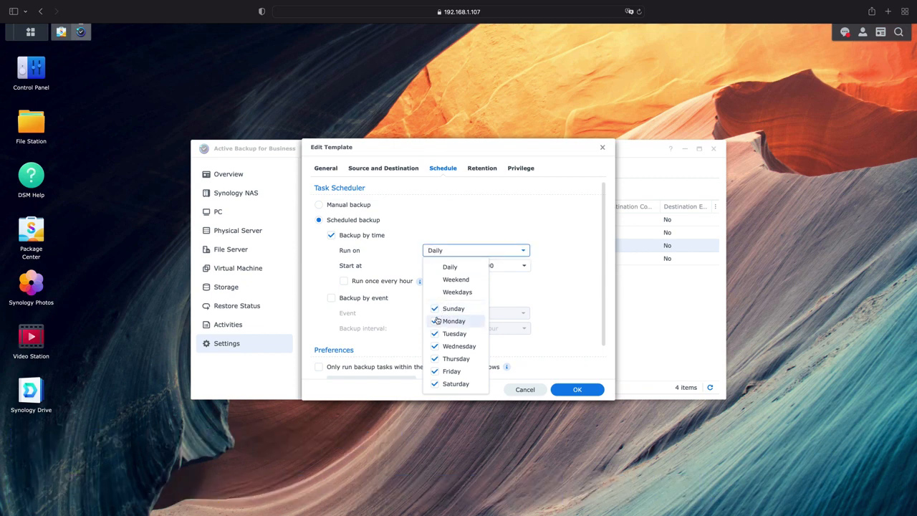
click(386, 237)
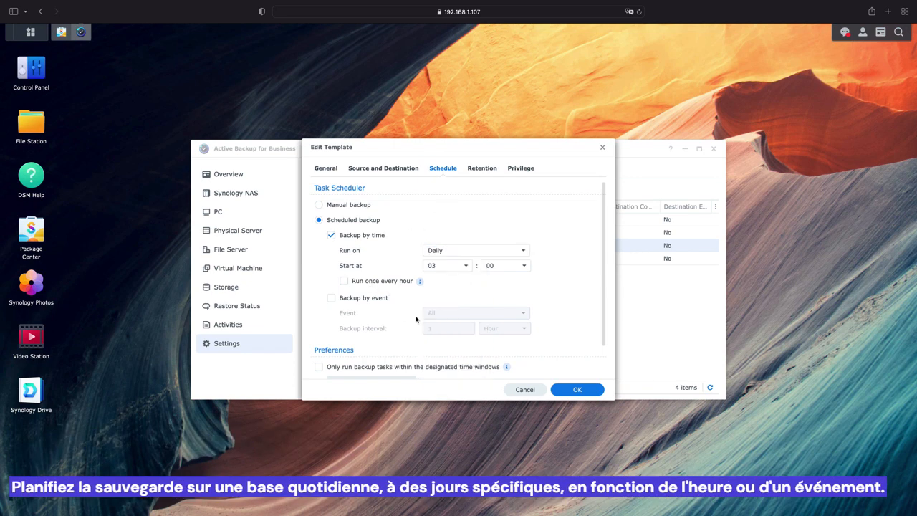
Set the Mac template's retention policy to keep the 3 latest versions and save the template
click(482, 170)
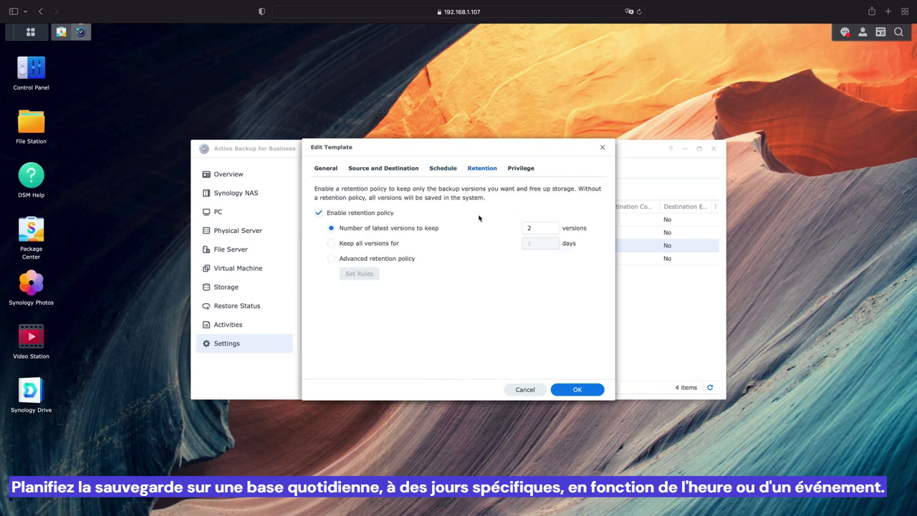
double_click(523, 226)
text(3)
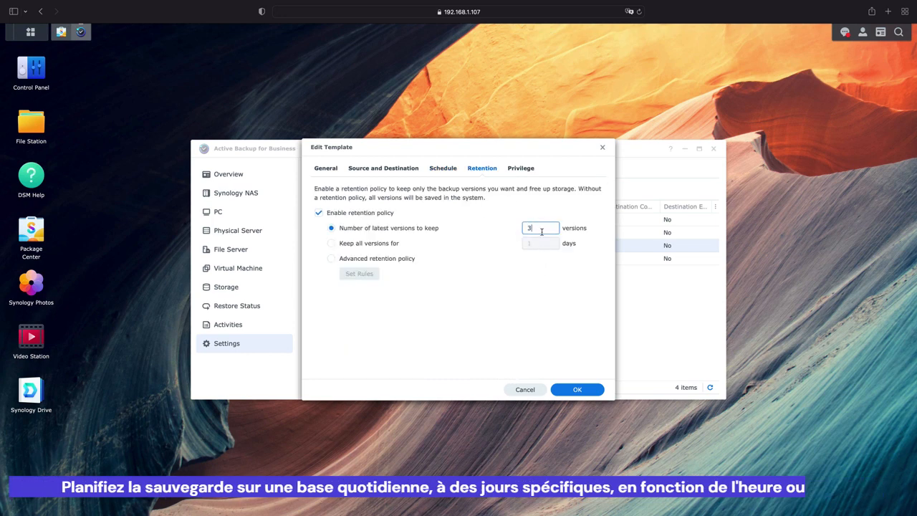
click(574, 392)
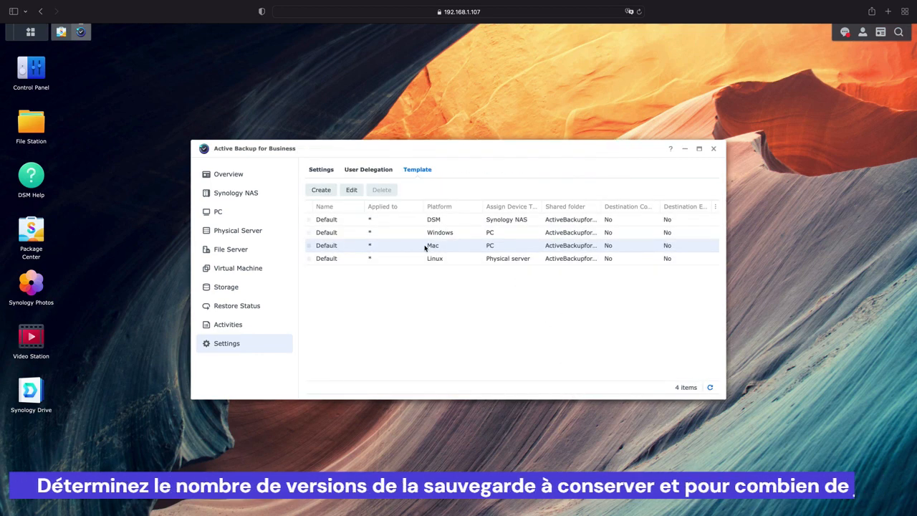
Return to the PC device list, then take the browser out of full screen and minimise it
click(232, 216)
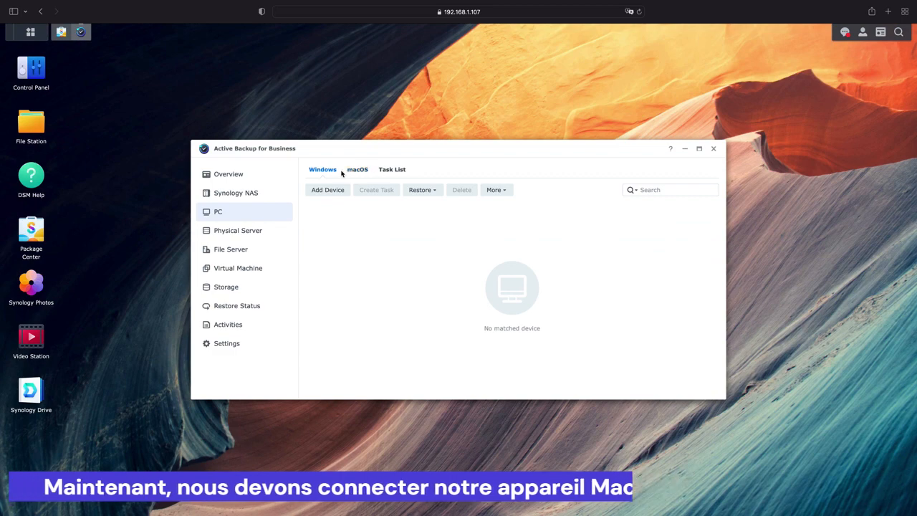
mouse_move(45, 3)
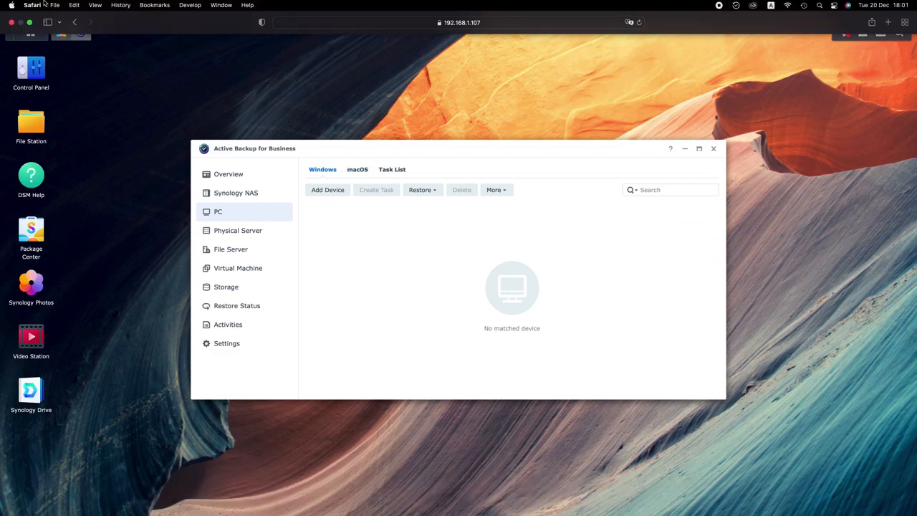
click(29, 22)
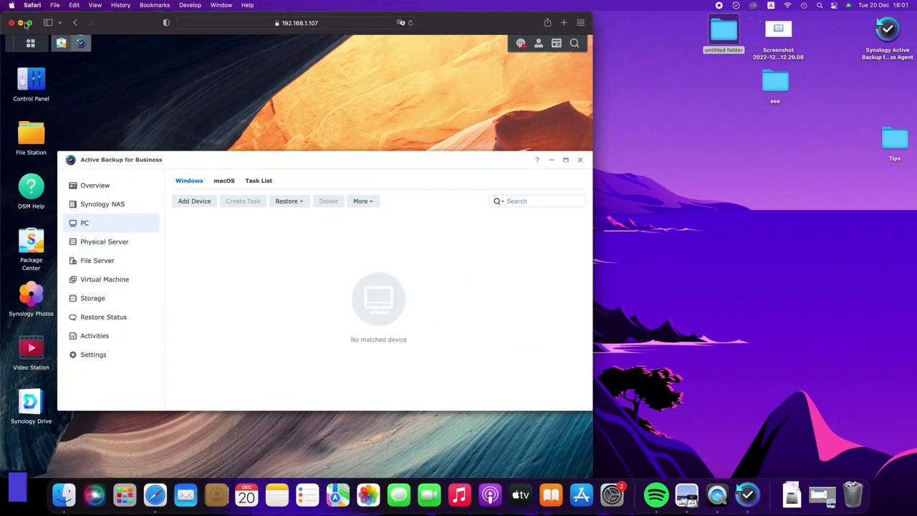
click(21, 23)
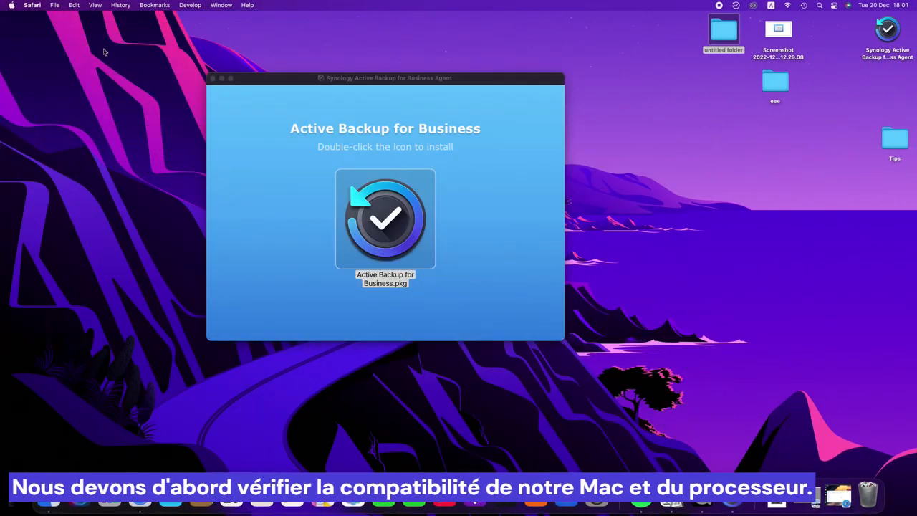
Check the Mac's macOS version and processor in its system information, then close that window
click(13, 5)
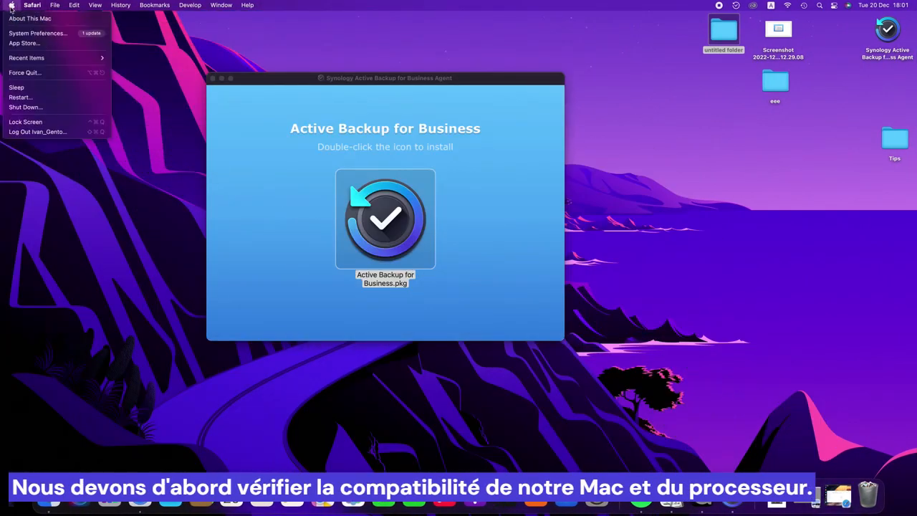
click(15, 21)
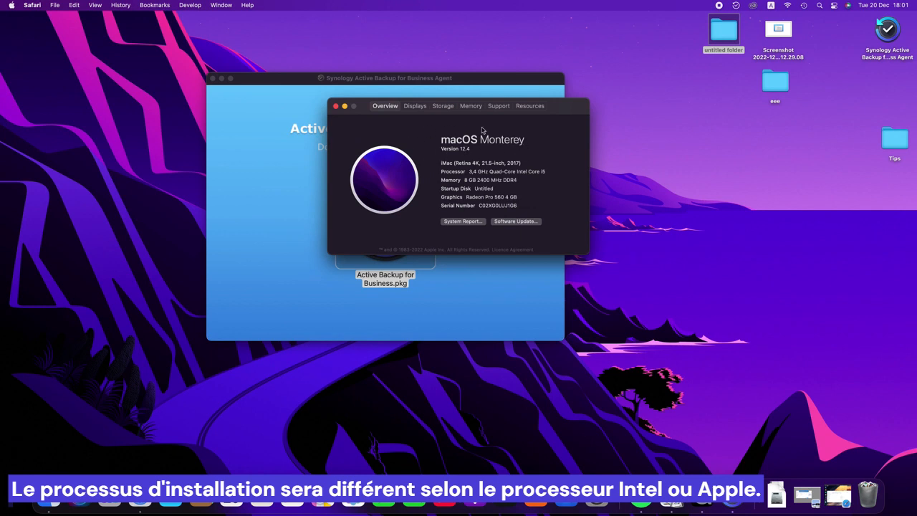
click(335, 106)
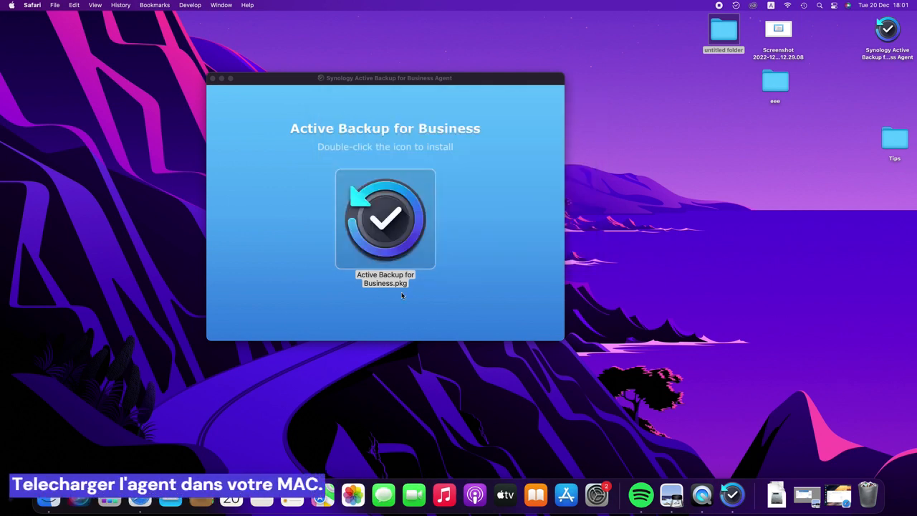
Launch the Active Backup for Business.pkg installer and agree to its English software licence
double_click(403, 218)
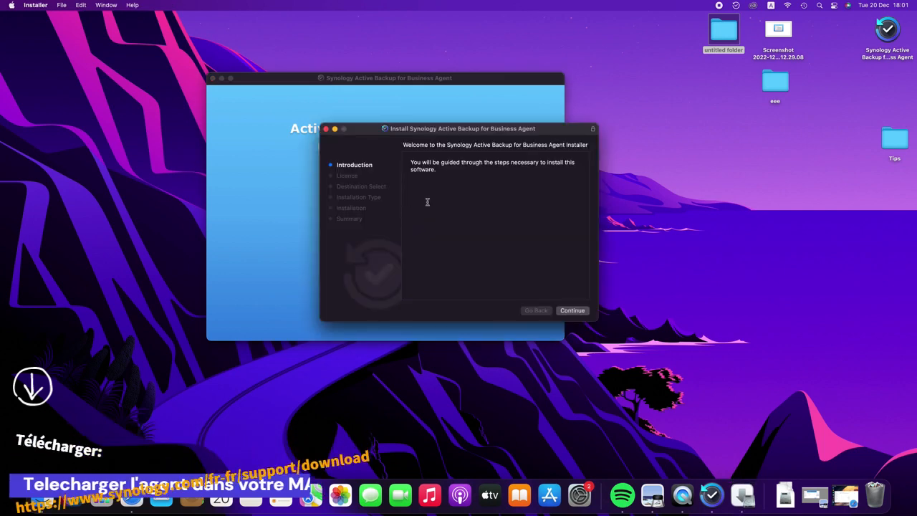
click(566, 311)
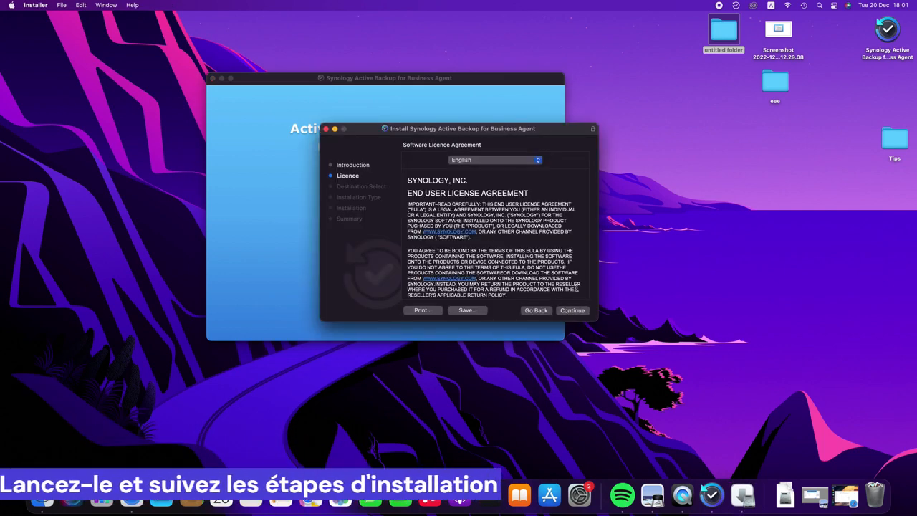
click(584, 312)
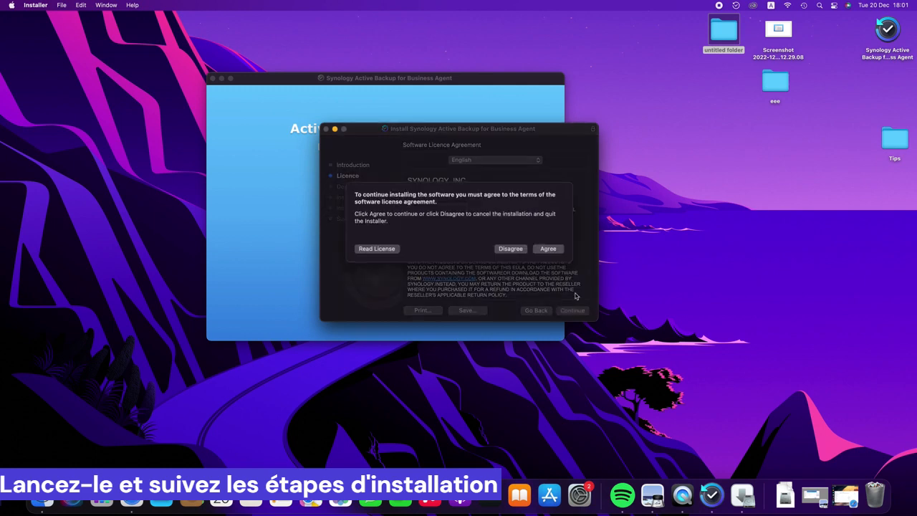
click(547, 249)
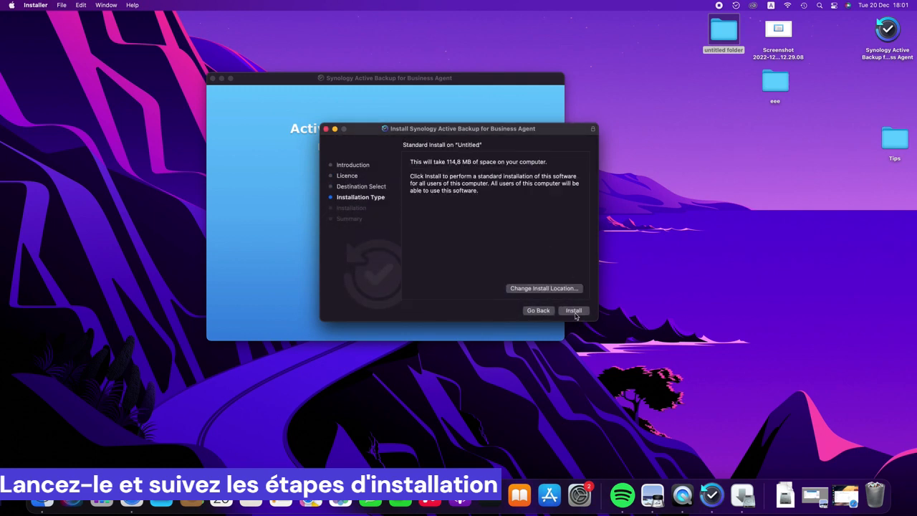
Start the standard installation of the agent and authorise it with the account password
click(575, 314)
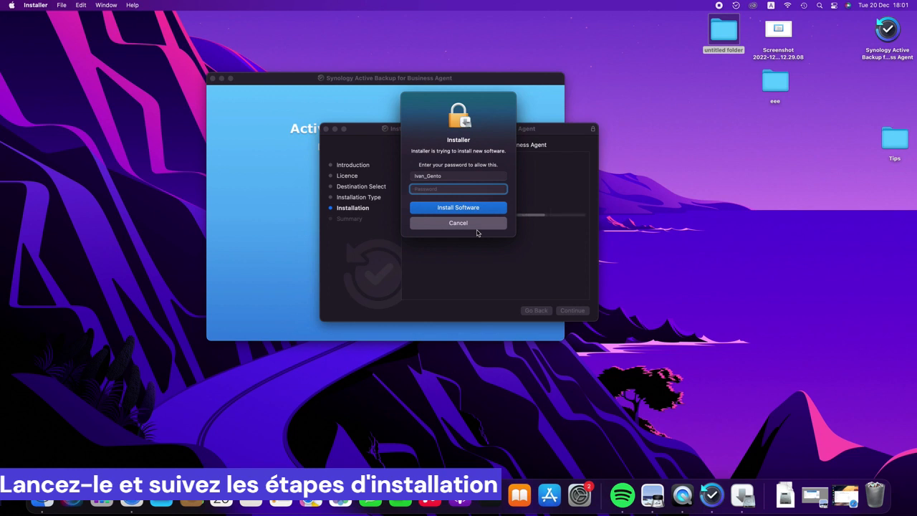
text(•••••••)
key(Return)
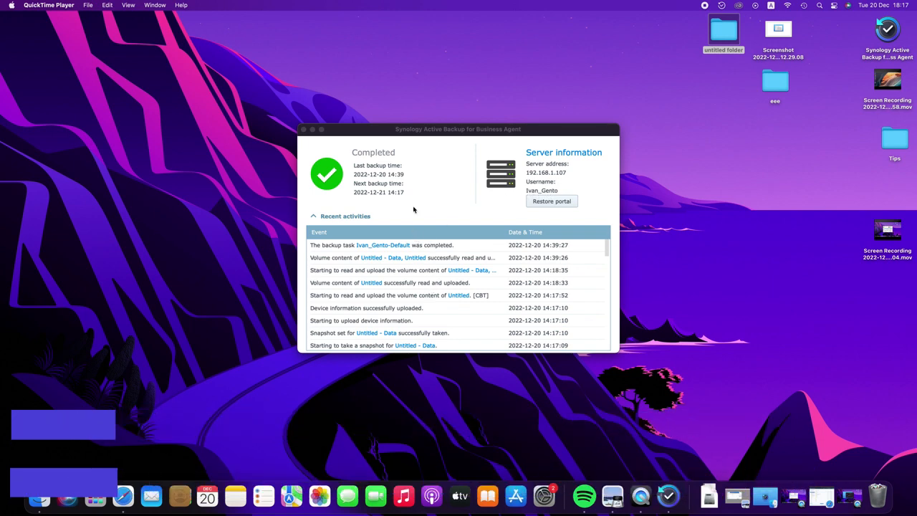
Look through the backup agent's recent activities and open the restore portal
scroll(396, 294, down, 6)
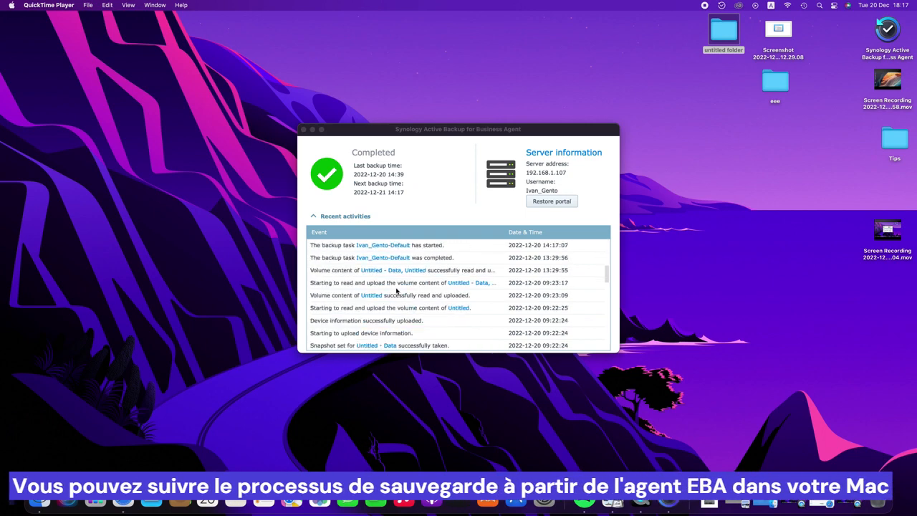
scroll(398, 288, up, 6)
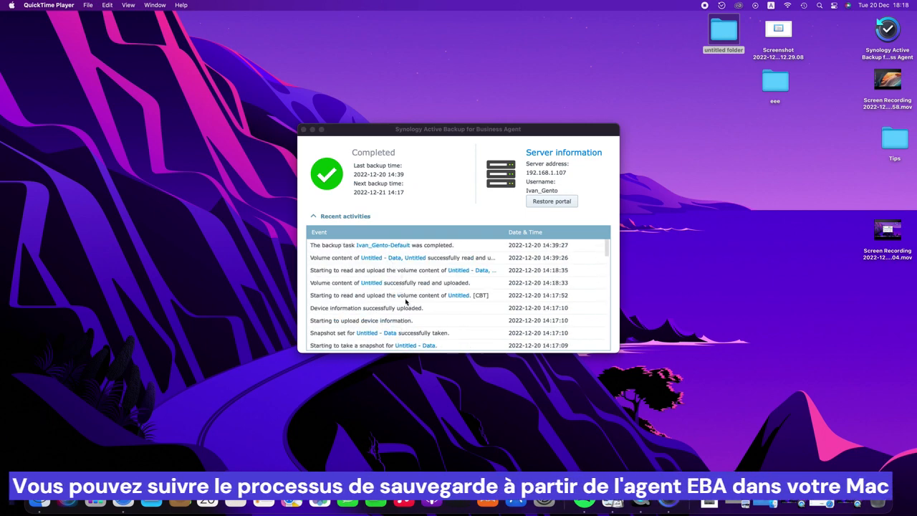
scroll(405, 302, down, 3)
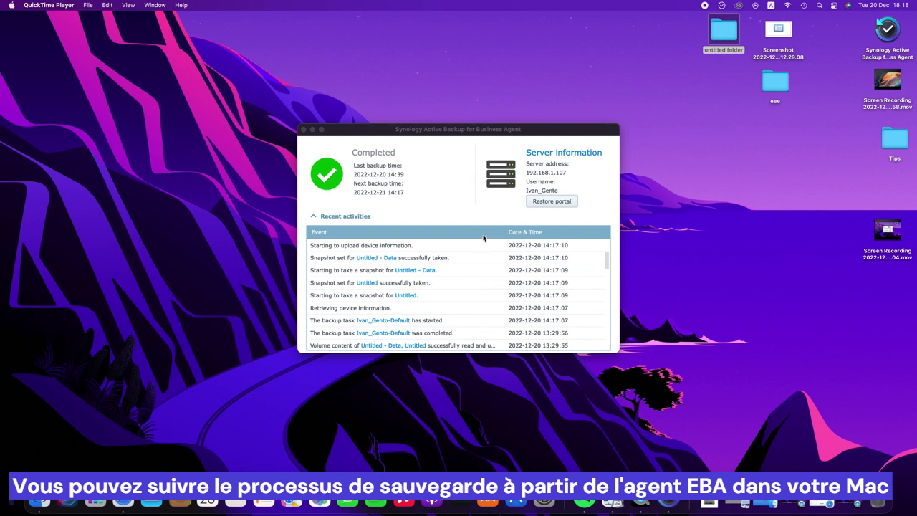
click(549, 204)
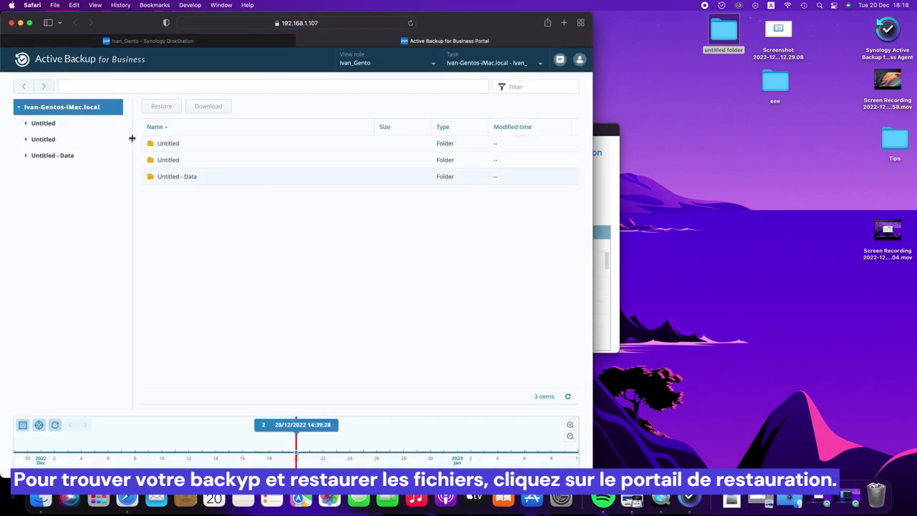
Expand both Untitled volumes in the backup and select the Store-V1 folder inside .Spotlight-V100
click(26, 125)
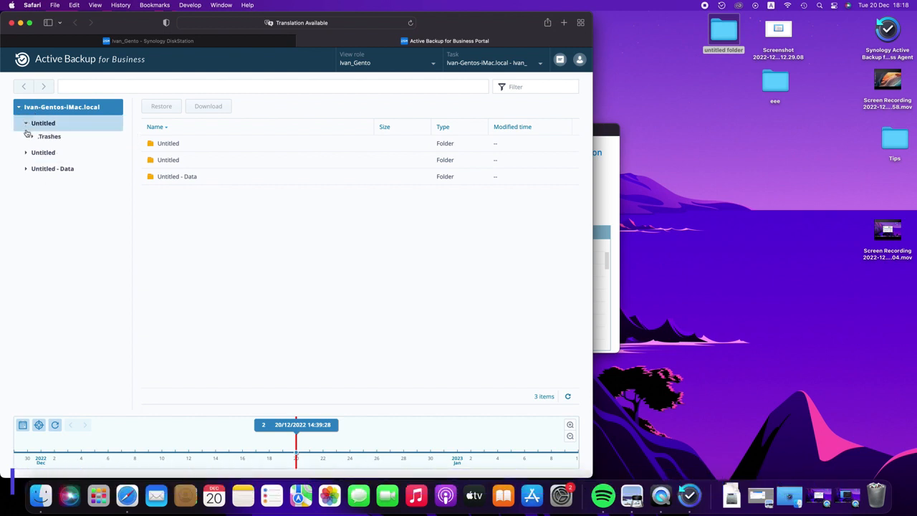
click(26, 186)
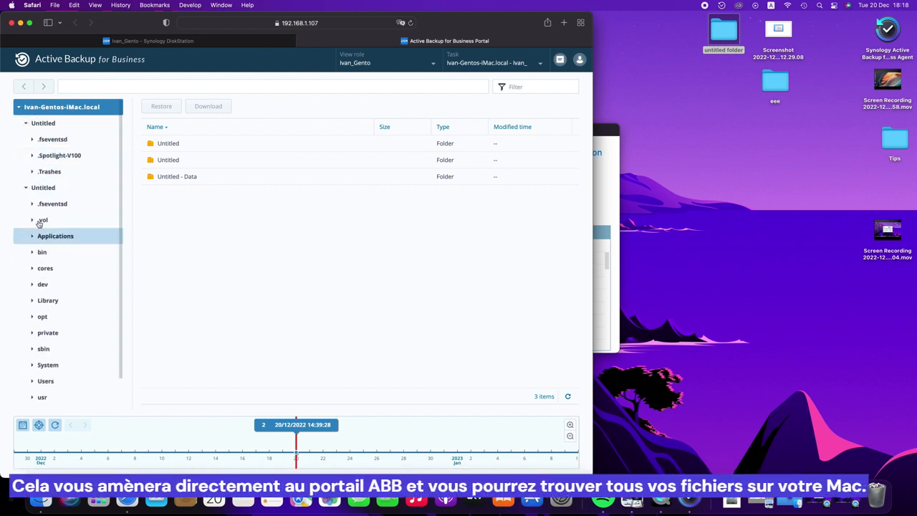
click(52, 204)
click(55, 172)
click(62, 157)
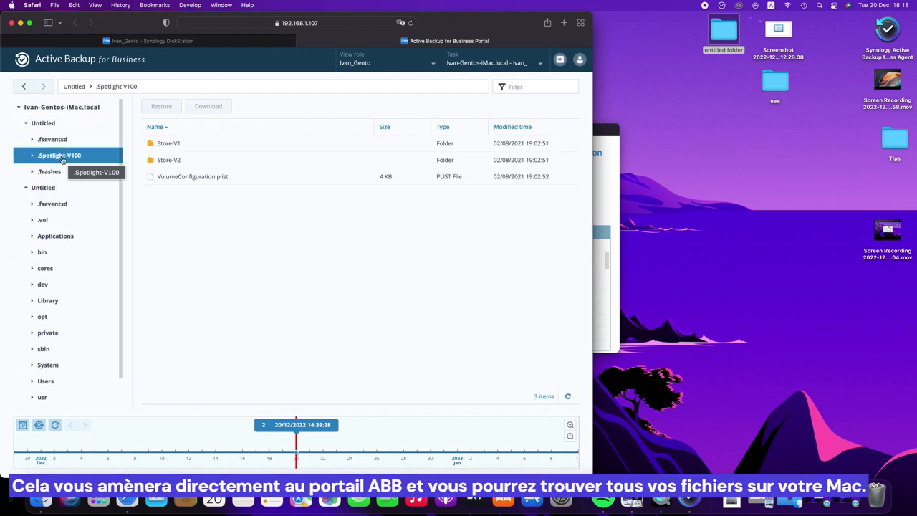
click(216, 148)
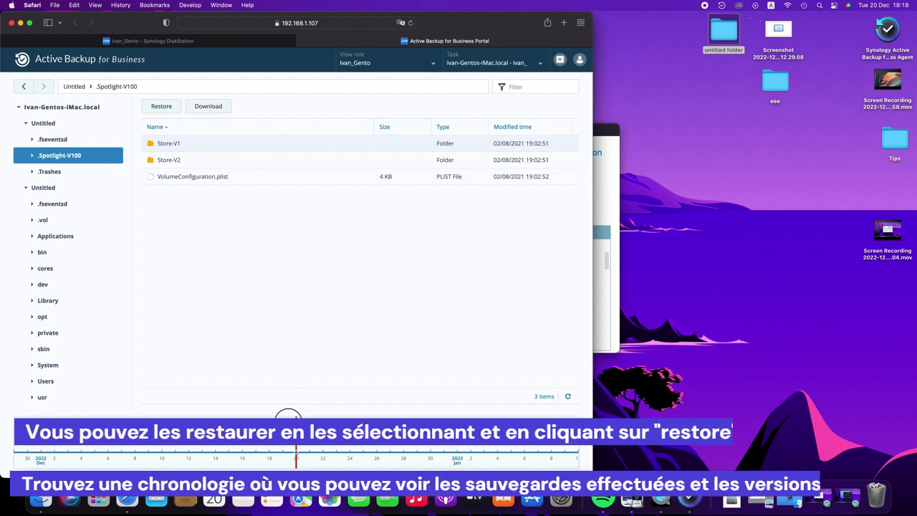
Show the backup versions dated 20/12/2022 on the timeline and switch the file view to another version from that day
click(288, 417)
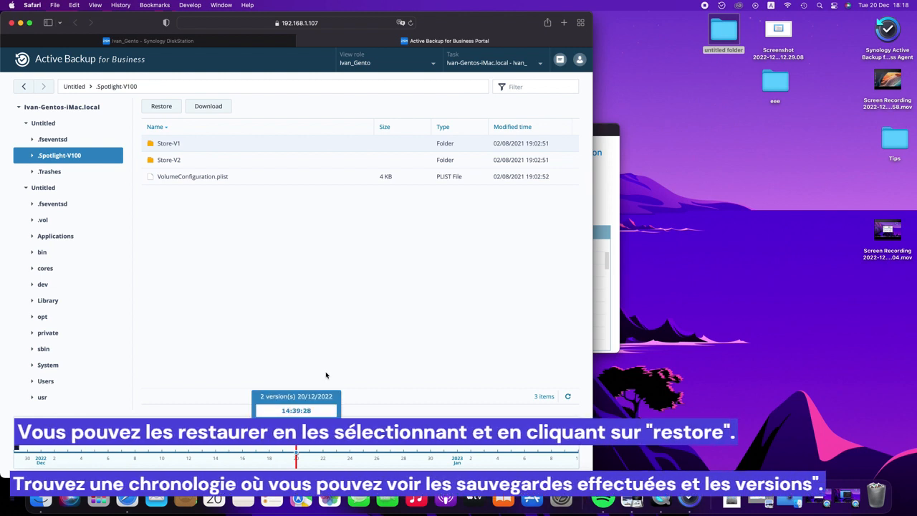
click(296, 423)
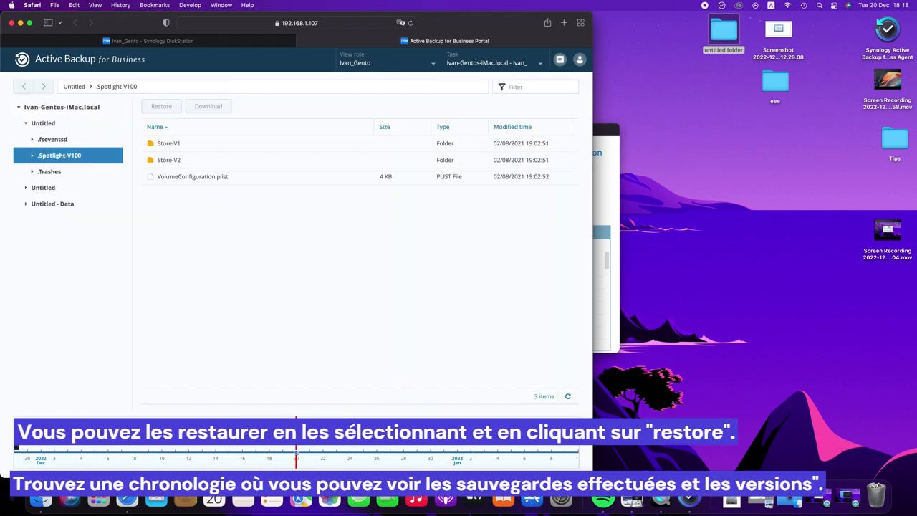
click(273, 419)
click(286, 414)
Return to the Synology DiskStation desktop, open Active Backup for Business and display the macOS devices among the protected PCs
click(242, 43)
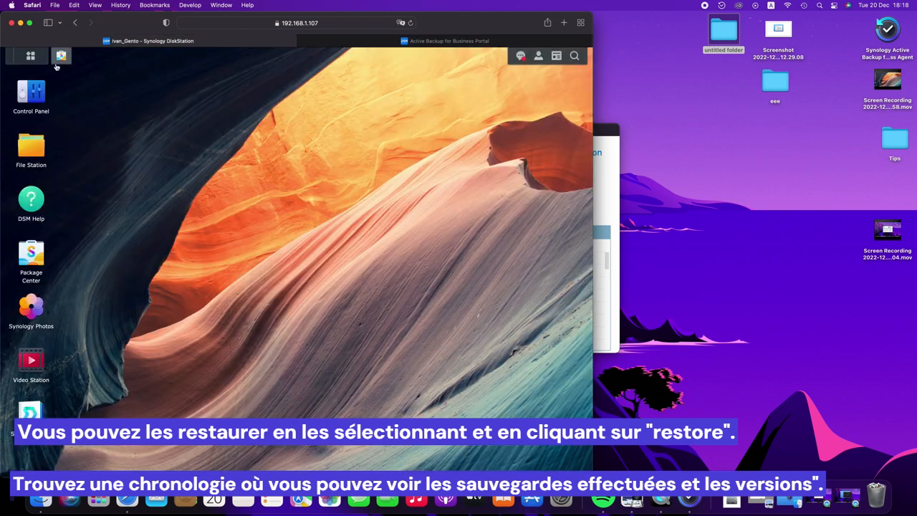
click(31, 56)
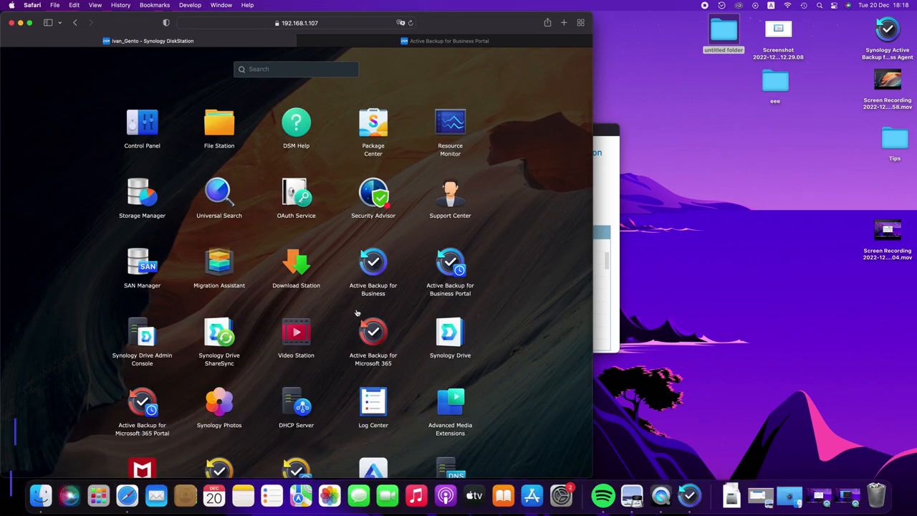
click(370, 259)
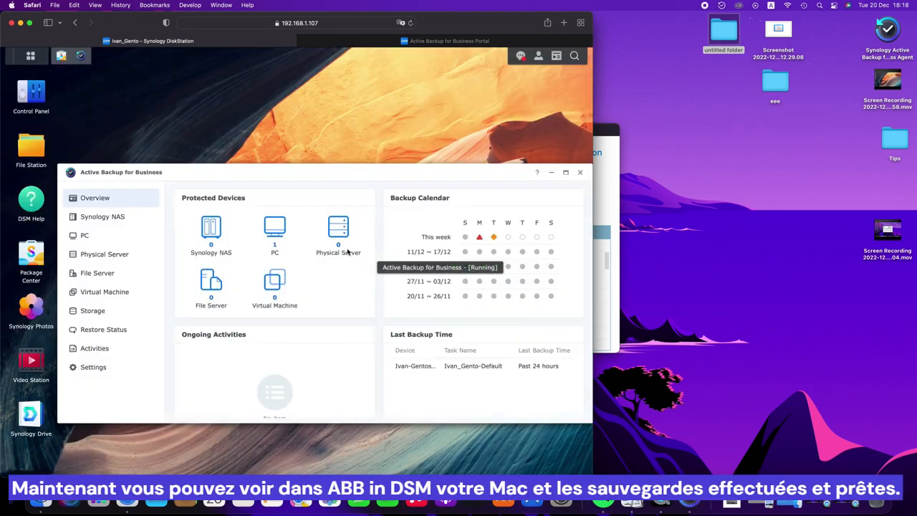
click(86, 235)
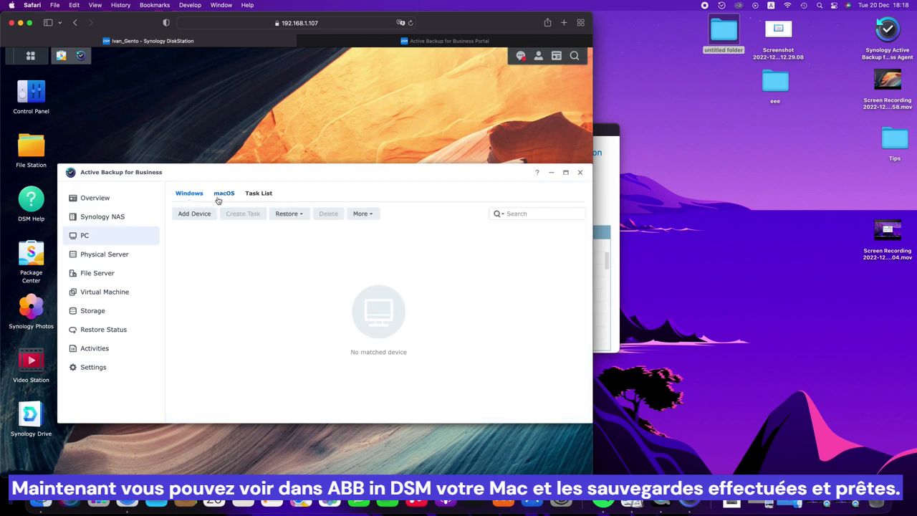
click(222, 194)
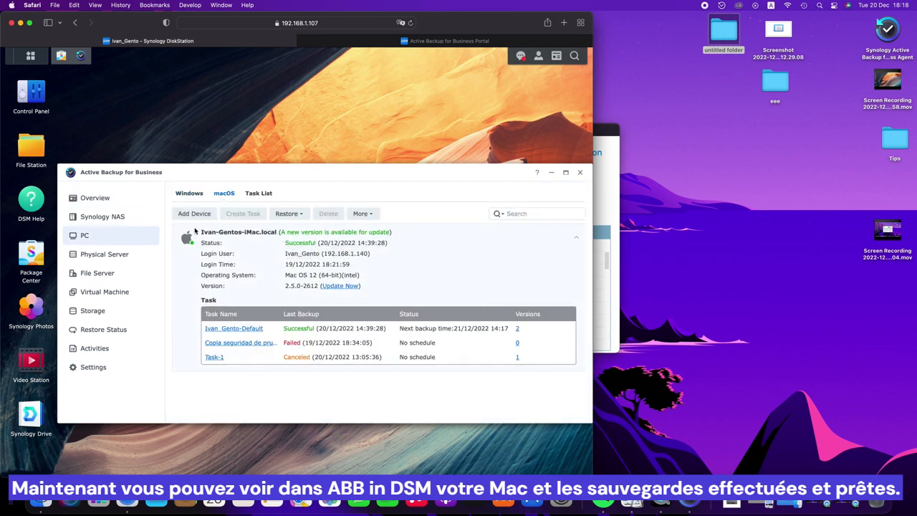
Open the PC task list and examine the status details of the Mac's default backup task, including transferred size and duration
click(259, 328)
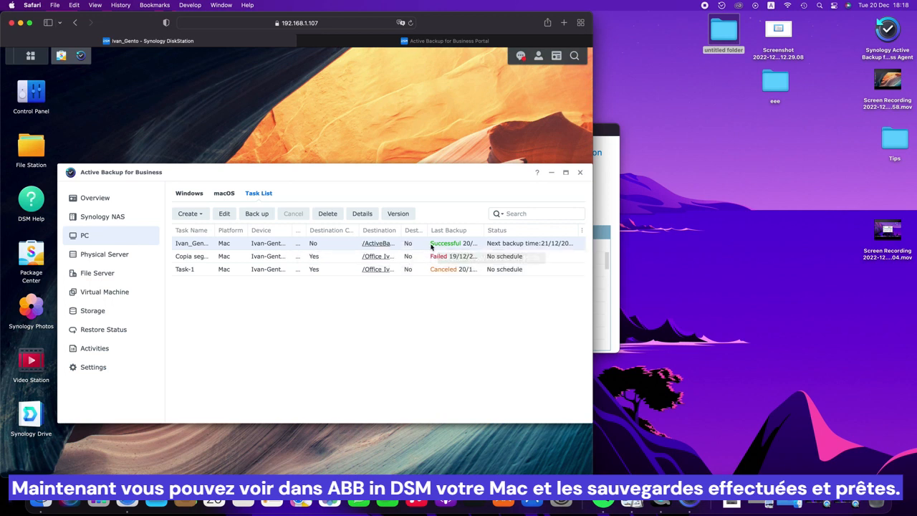
double_click(338, 246)
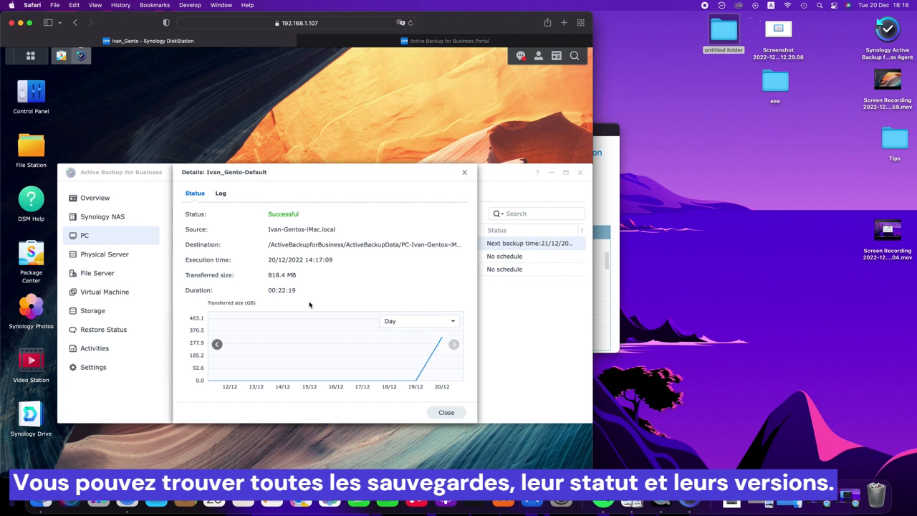
click(464, 174)
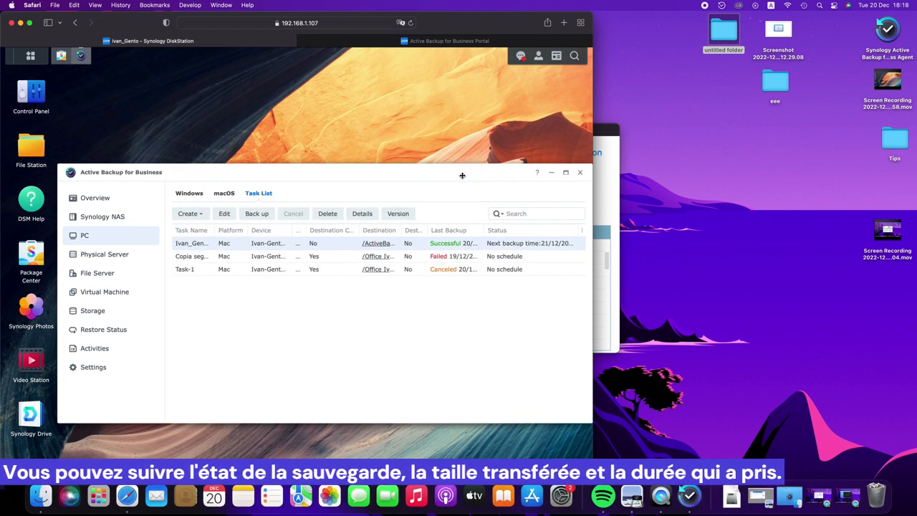
Open the default Mac backup task for editing, review its general, schedule and retention settings, and accept them
click(233, 218)
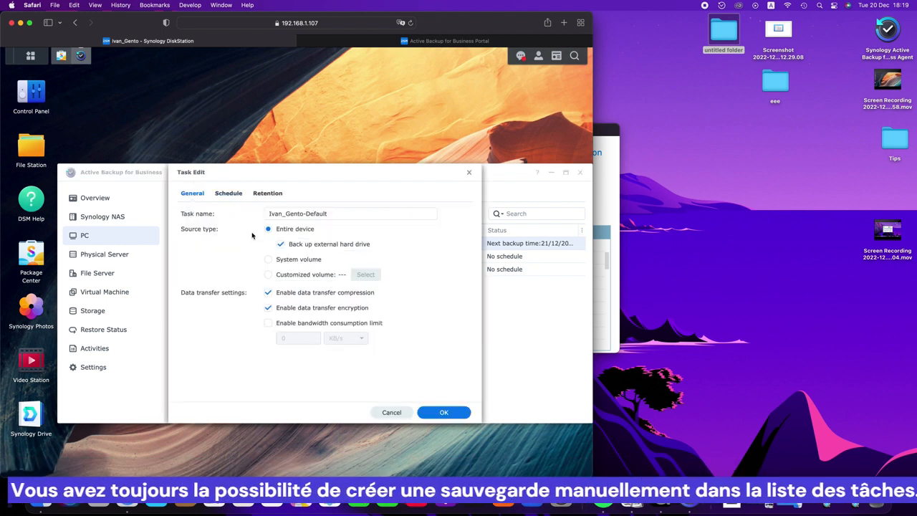
click(229, 195)
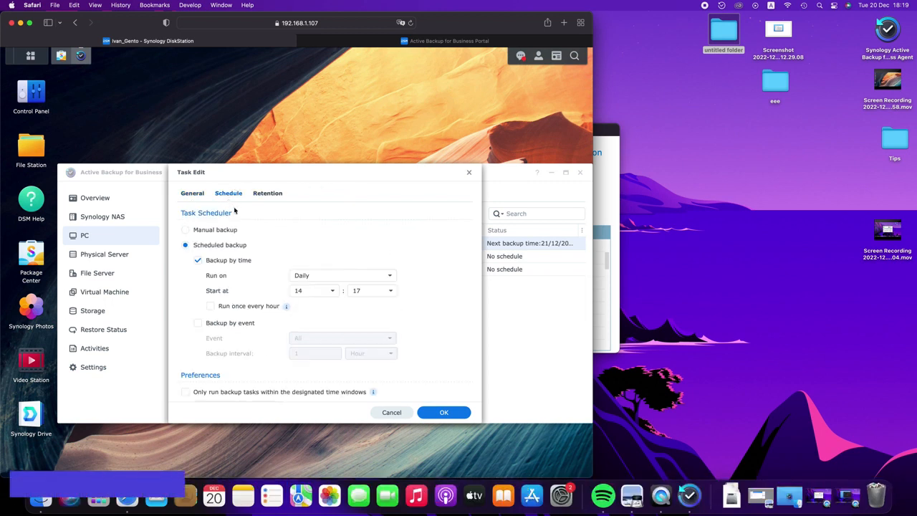
click(391, 276)
click(267, 193)
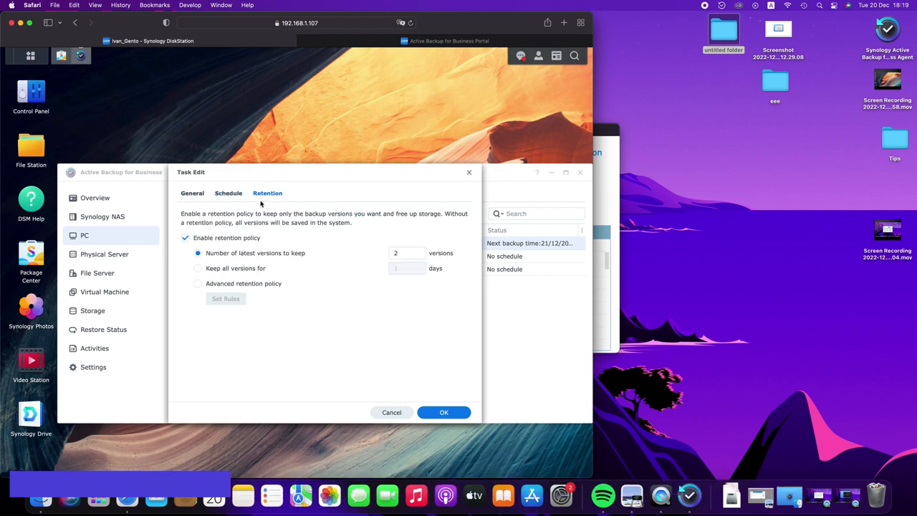
click(458, 415)
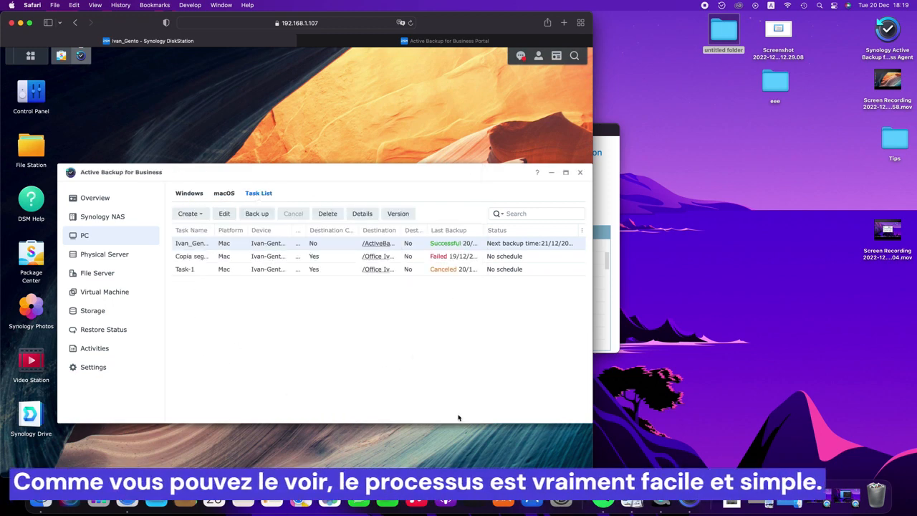